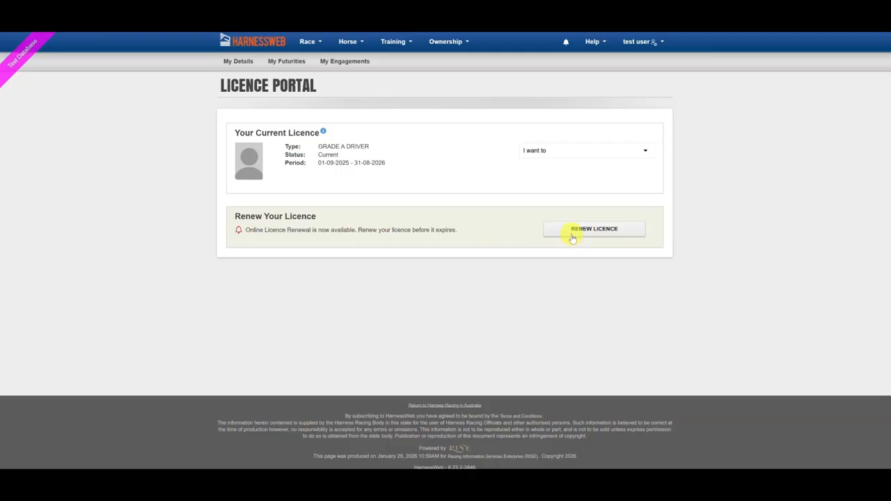
Choose 'Apply for New Trainer B Licence' from the 'I want to' list and continue to the application form
click(646, 153)
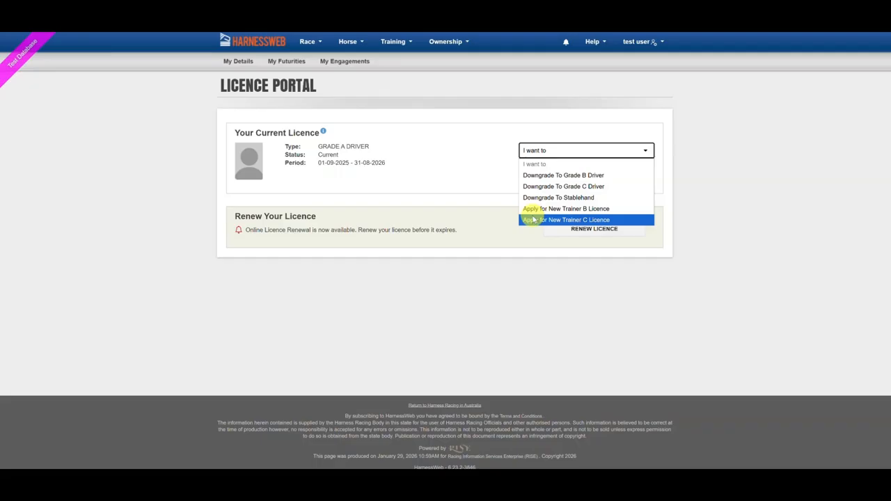
click(565, 208)
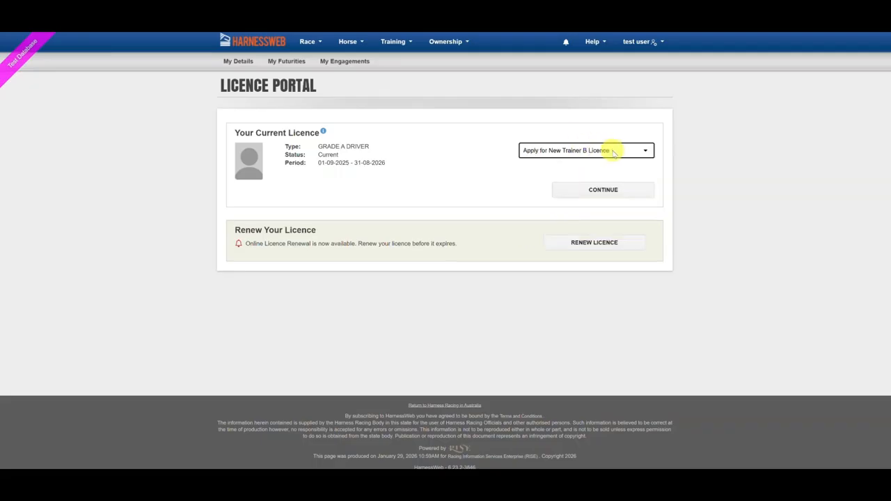
click(591, 189)
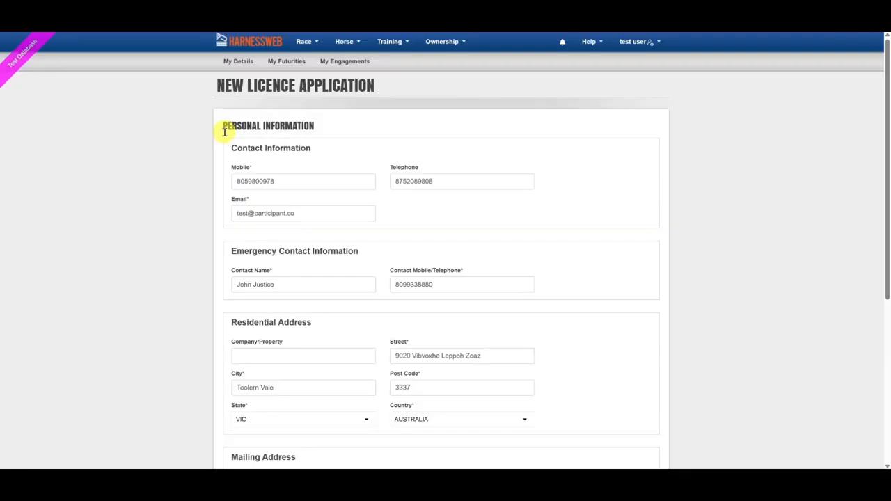
Replace the existing mobile number with the new mobile number
scroll(224, 138, down, 1)
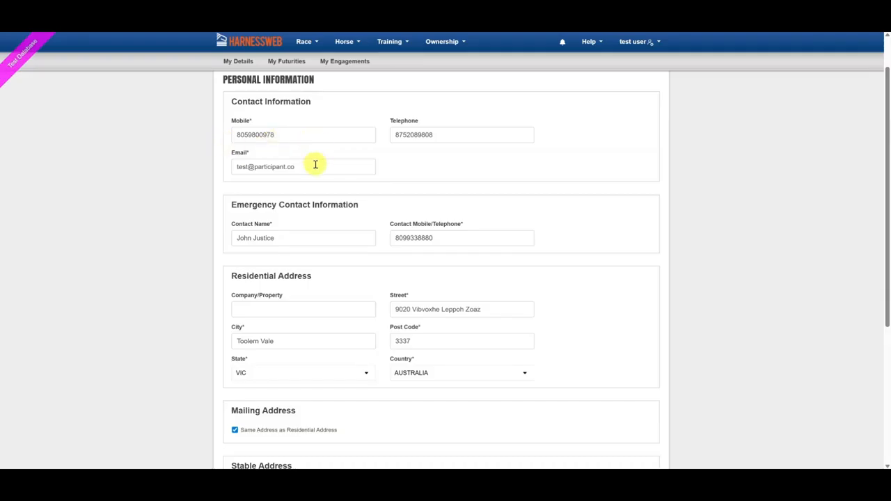
double_click(289, 135)
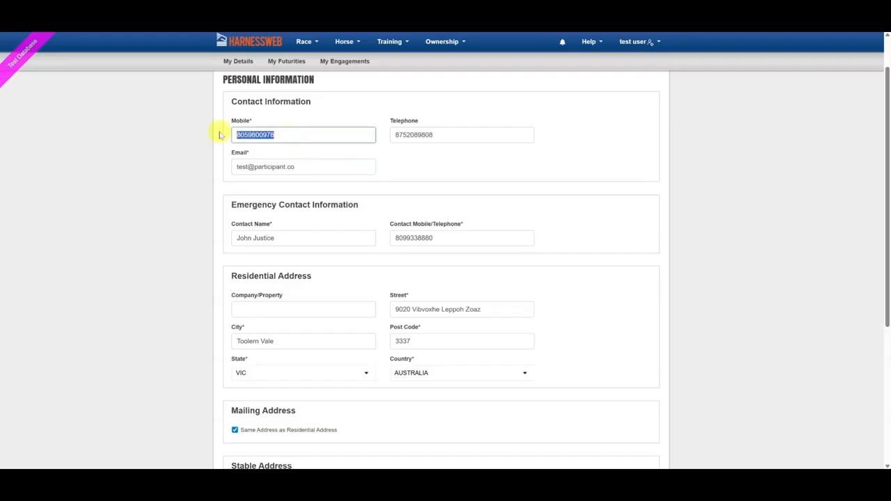
key(BackSpace)
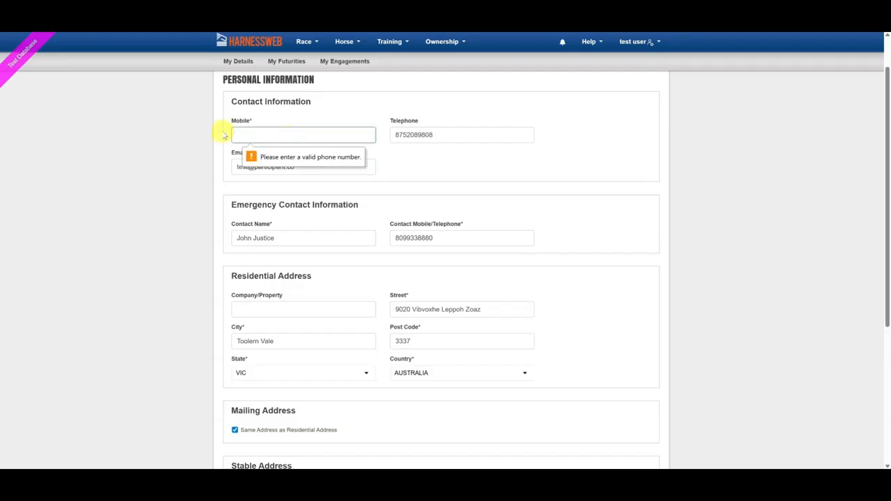
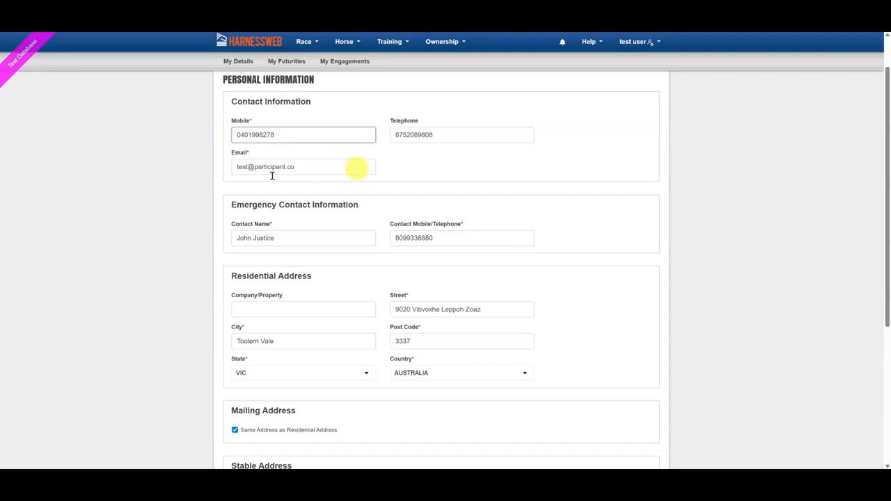
Keep the mailing address the same as the residential address and advance to Questions and Declarations
scroll(257, 302, down, 2)
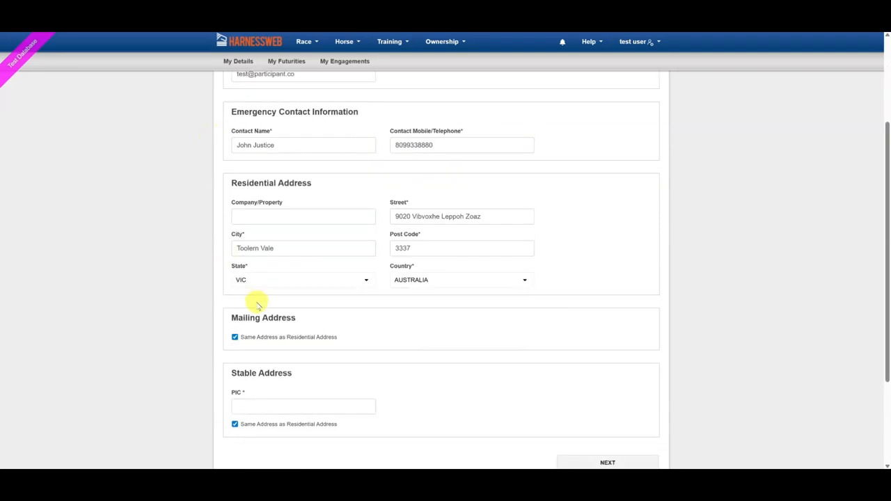
click(235, 338)
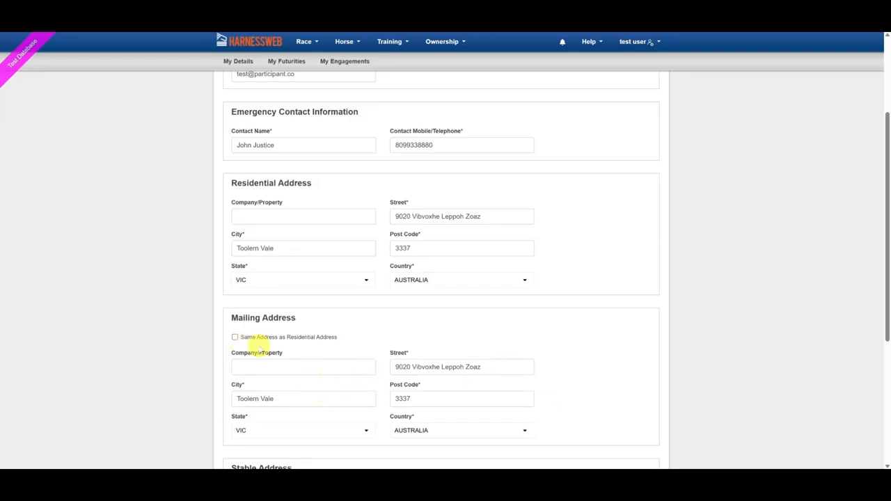
click(235, 338)
click(577, 377)
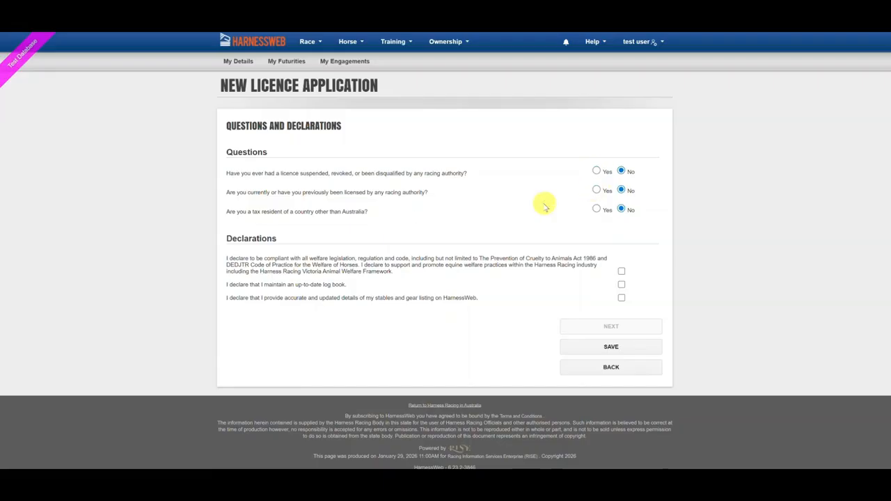
Answer Yes to foreign tax residency with 'Tax resident of Austria', accept the declarations, and continue
click(597, 210)
click(485, 244)
text(Tax resident of Austria)
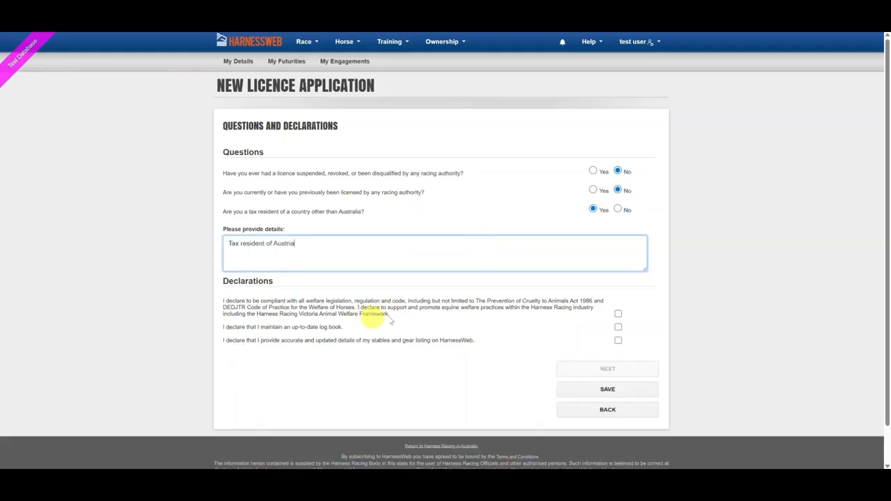
click(617, 314)
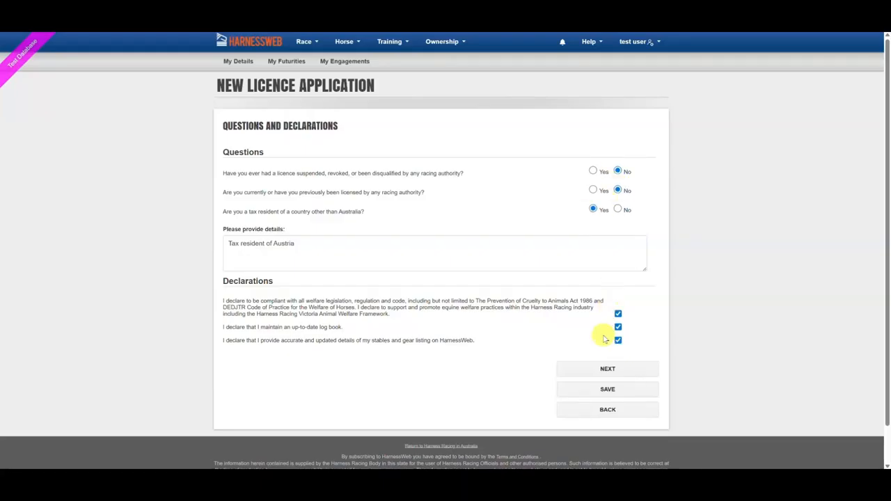
click(609, 370)
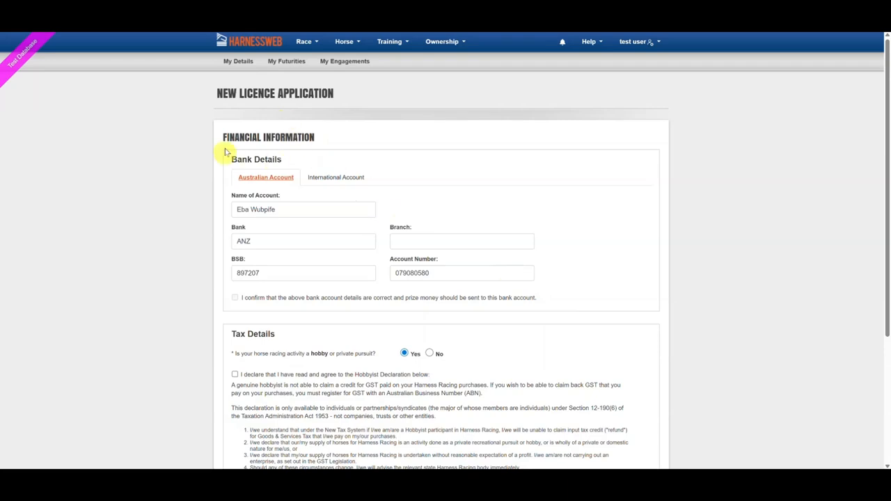
Fill in the bank details with branch 'testing' and confirm they are correct
scroll(337, 163, down, 1)
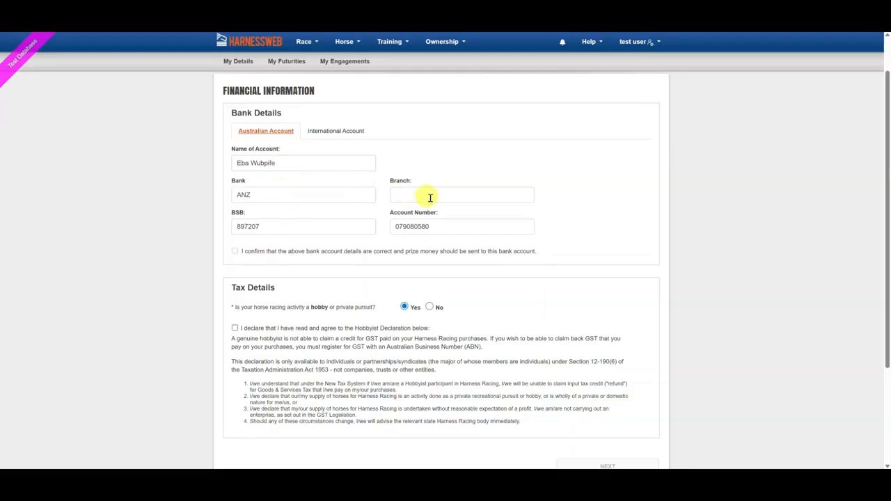
drag(299, 195, 230, 196)
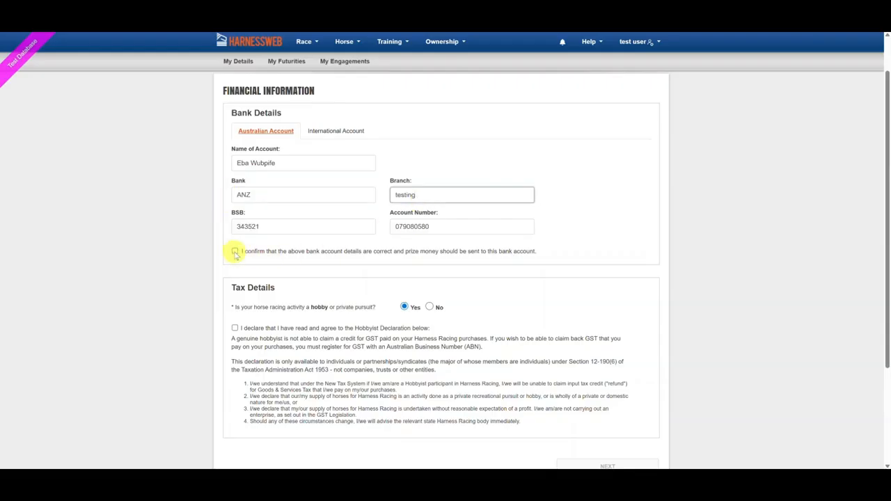
click(235, 252)
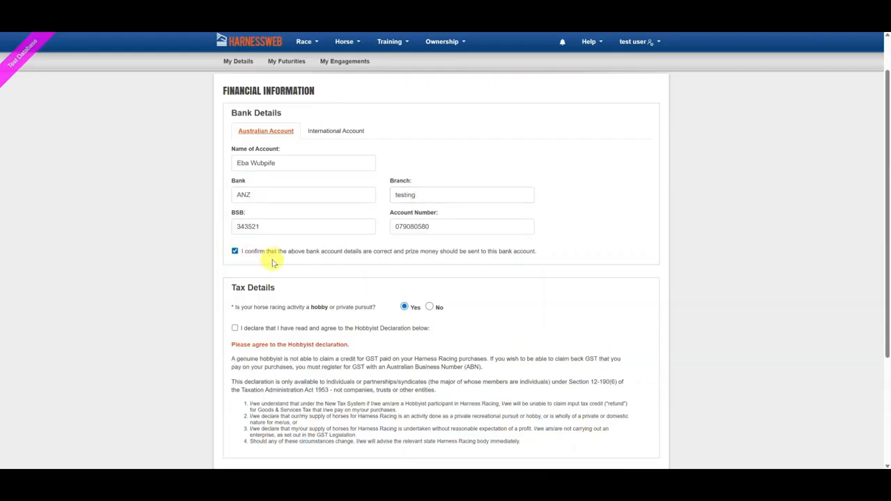
Leave the racing activity marked as a hobby and advance to Upload Documents
scroll(274, 262, down, 1)
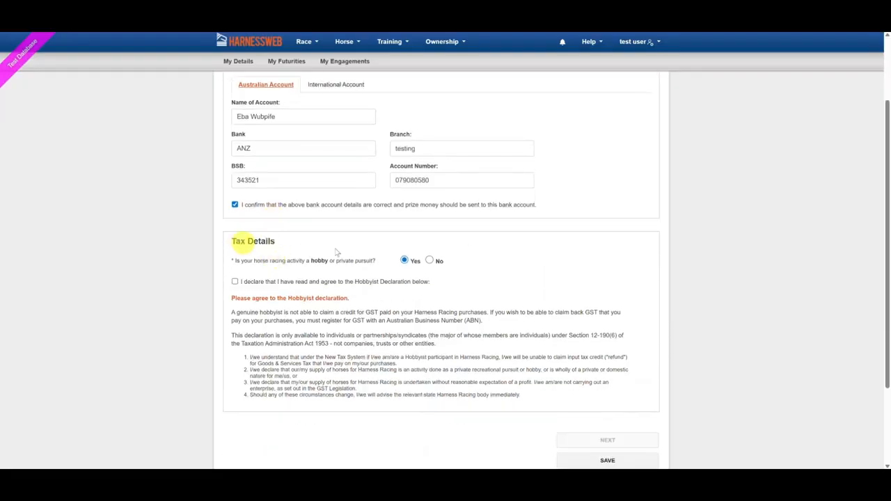
click(430, 261)
click(255, 294)
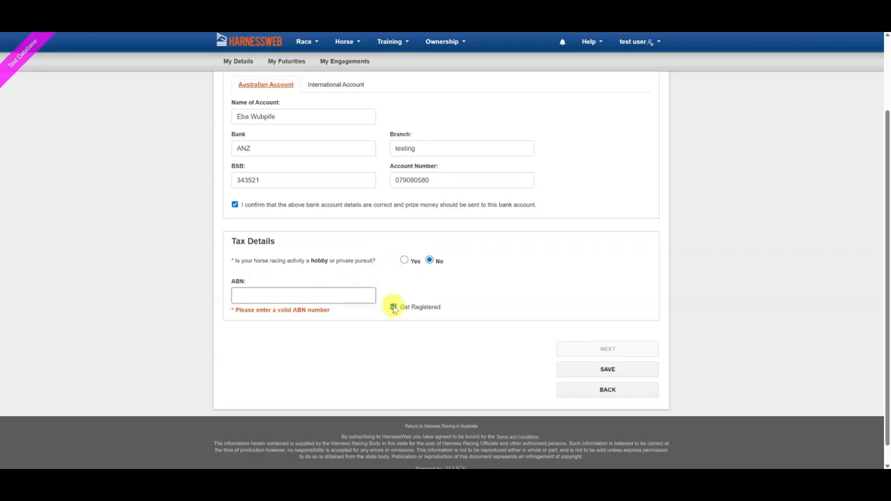
click(405, 261)
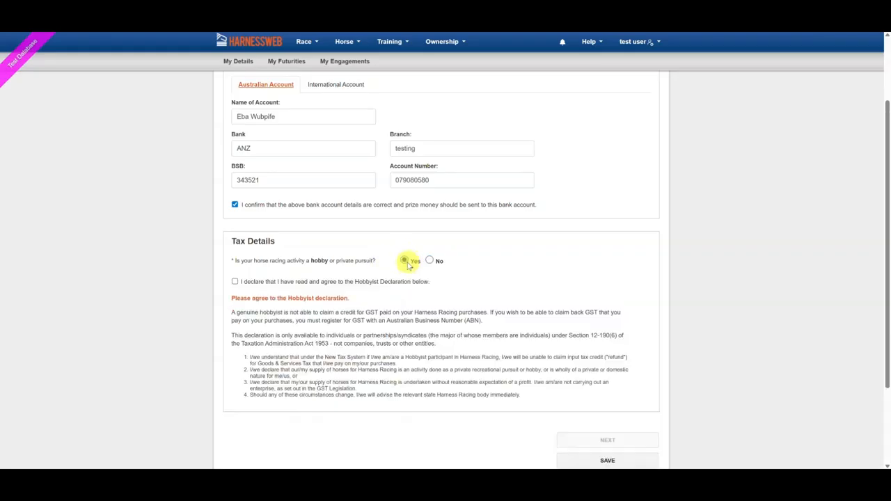
scroll(418, 278, down, 1)
click(594, 330)
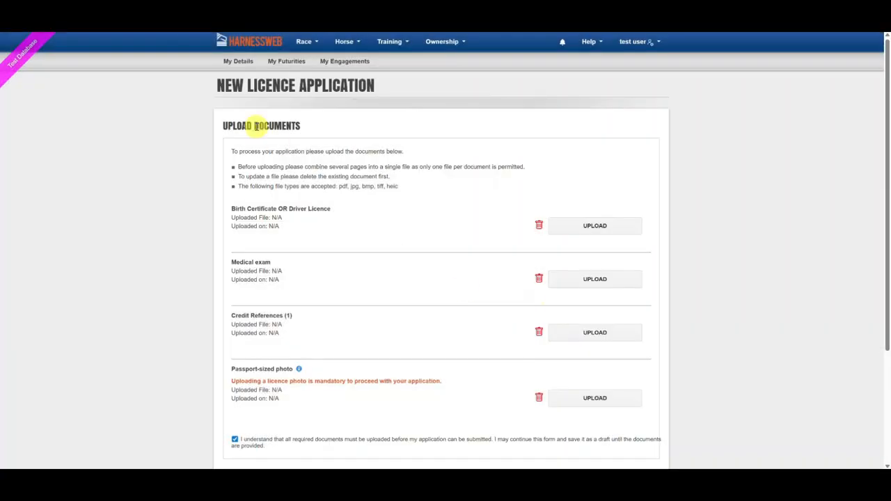
Upload the ID and medical exam documents and save a cropped passport photo
scroll(345, 209, down, 1)
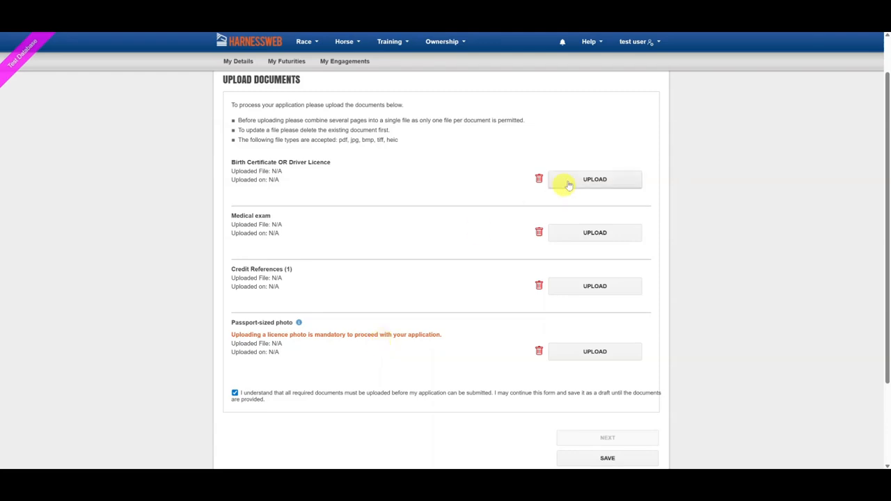
click(600, 179)
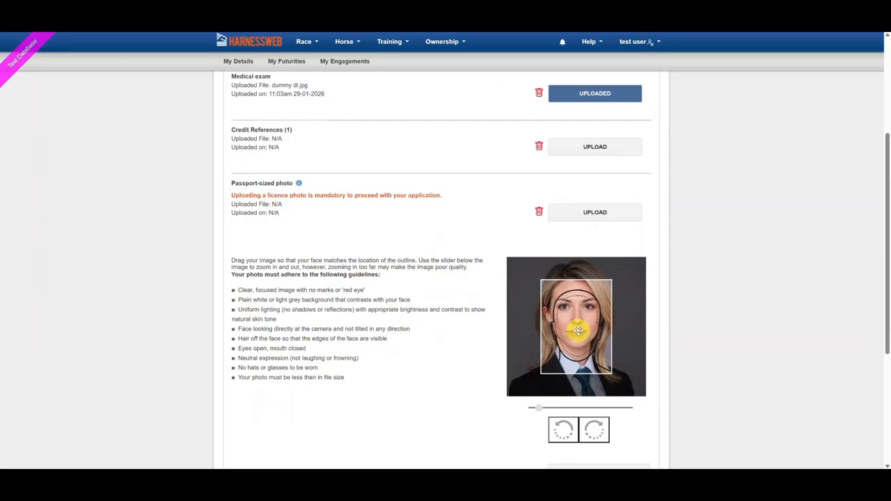
drag(578, 325, 582, 339)
scroll(581, 340, up, 1)
scroll(581, 335, down, 1)
scroll(580, 334, up, 1)
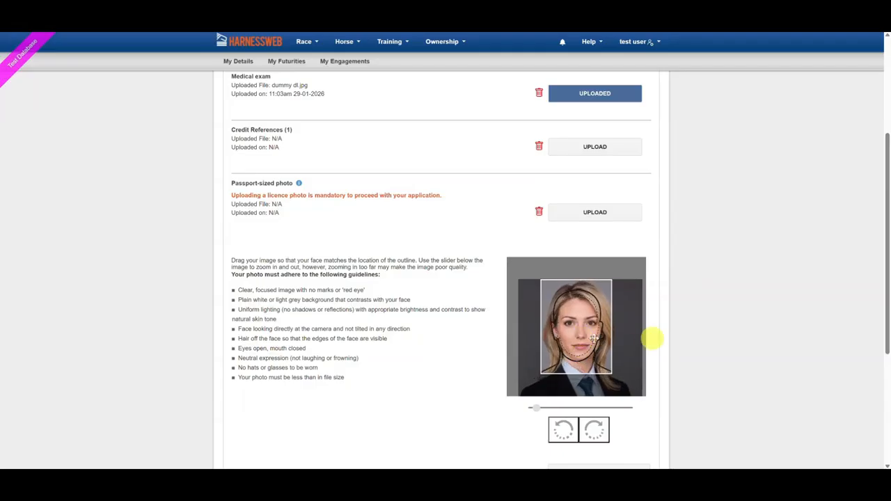
scroll(572, 326, down, 1)
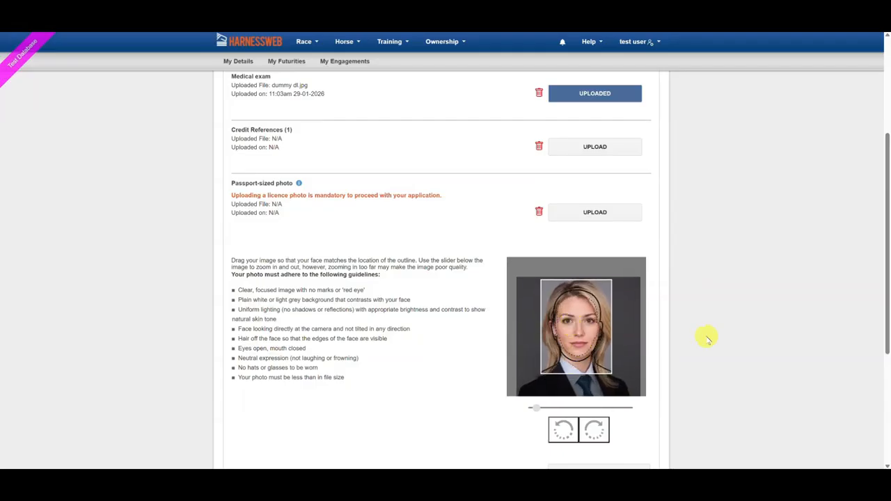
scroll(741, 348, down, 1)
click(618, 383)
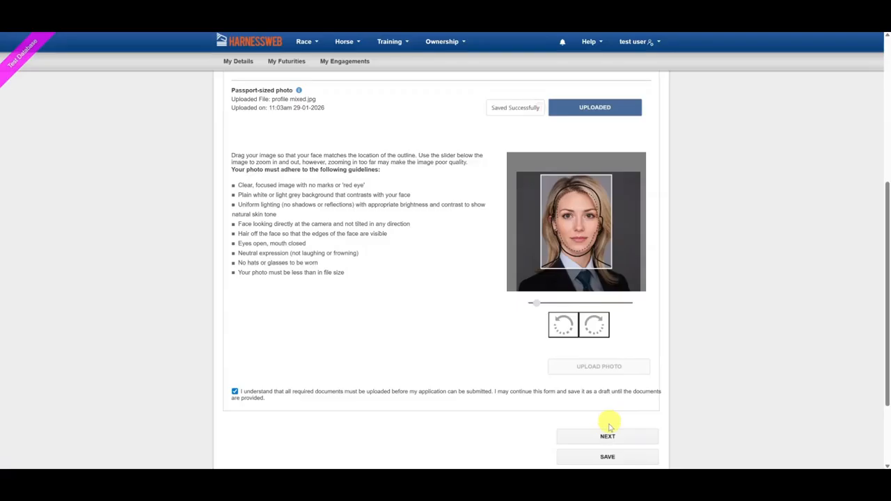
Review the uploaded documents and continue to the betting account declaration
scroll(417, 248, up, 1)
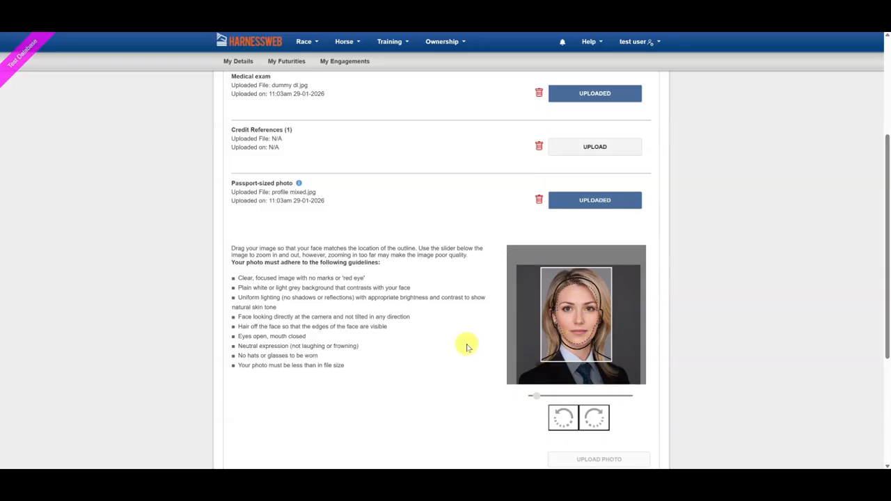
scroll(449, 299, up, 1)
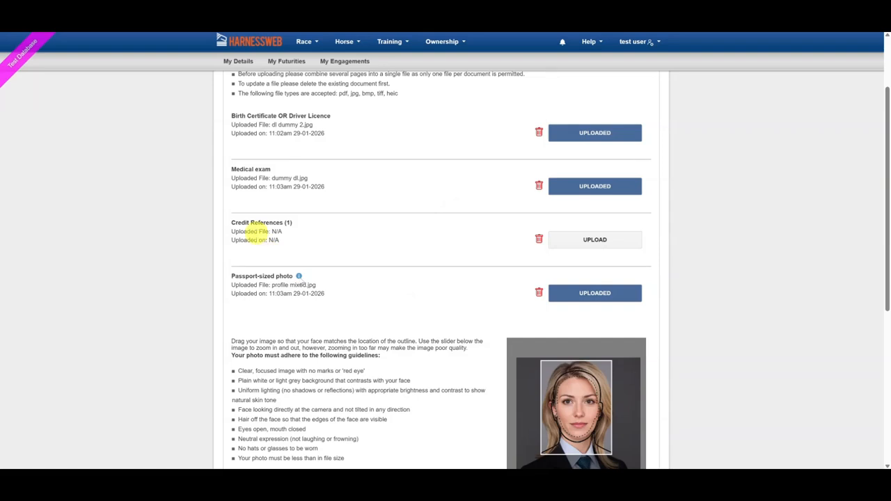
scroll(338, 294, down, 3)
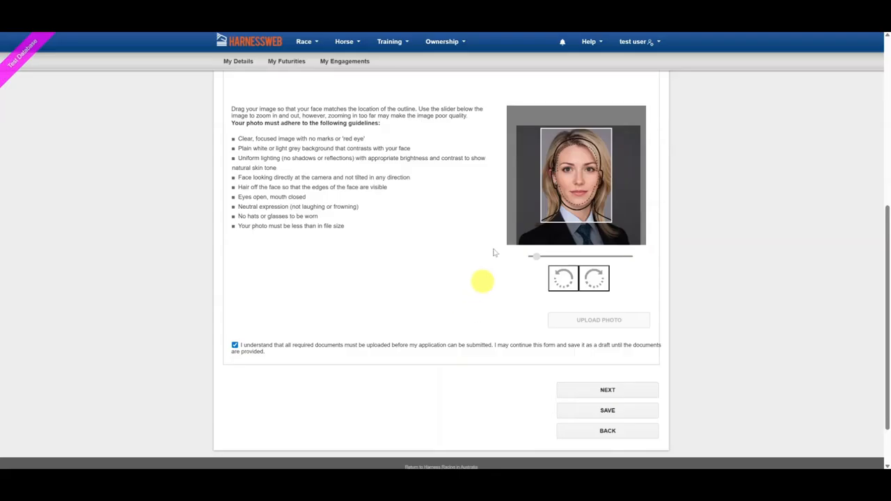
click(607, 392)
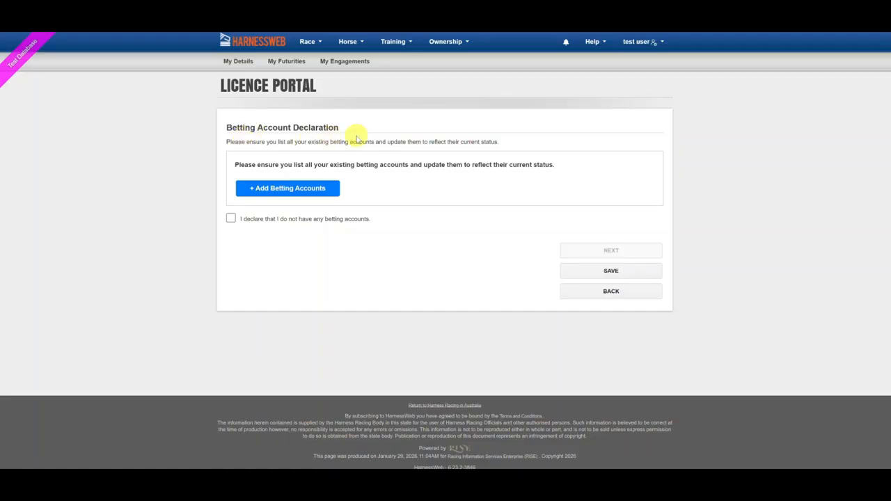
Clear the empty betting account row and withdraw the no-betting-accounts declaration
click(291, 194)
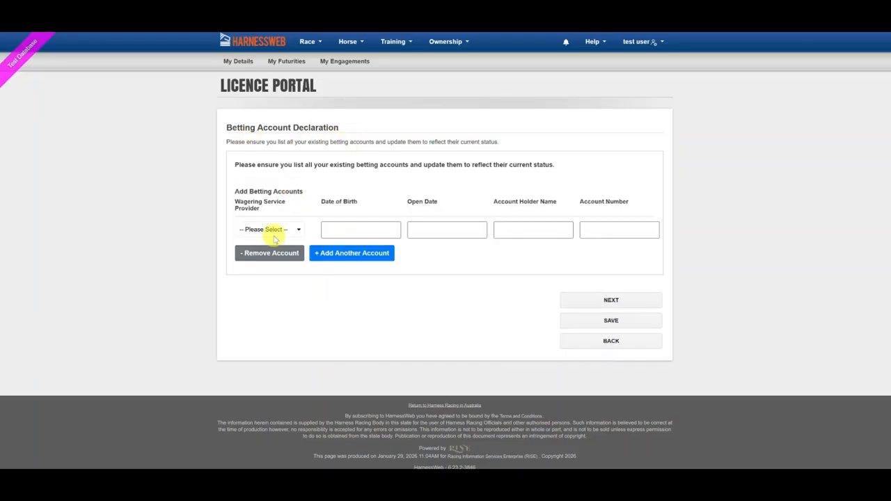
click(259, 253)
click(231, 219)
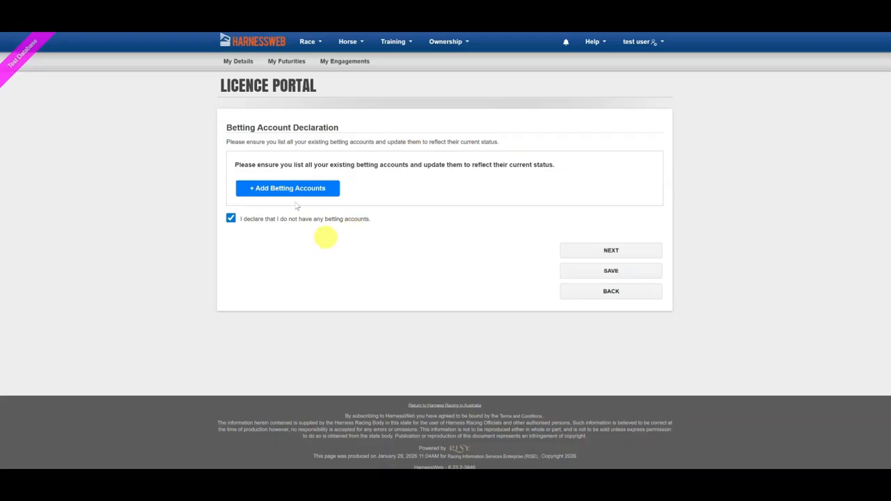
click(230, 218)
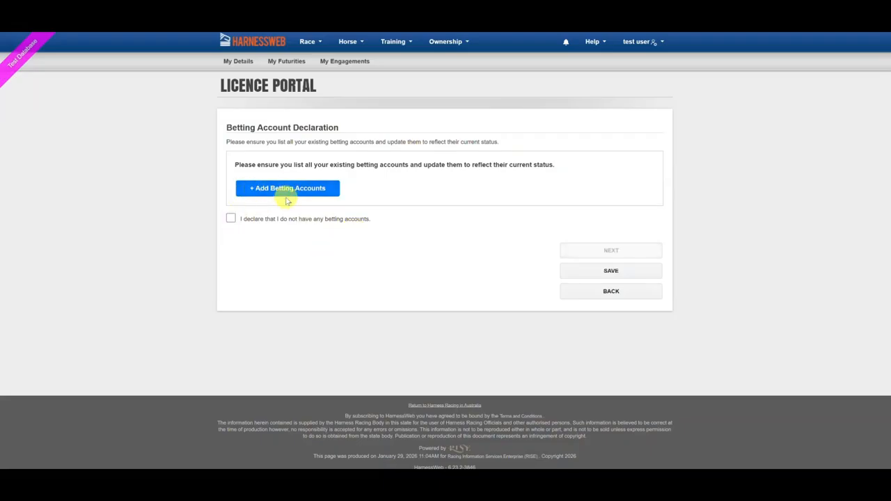
click(292, 191)
click(272, 232)
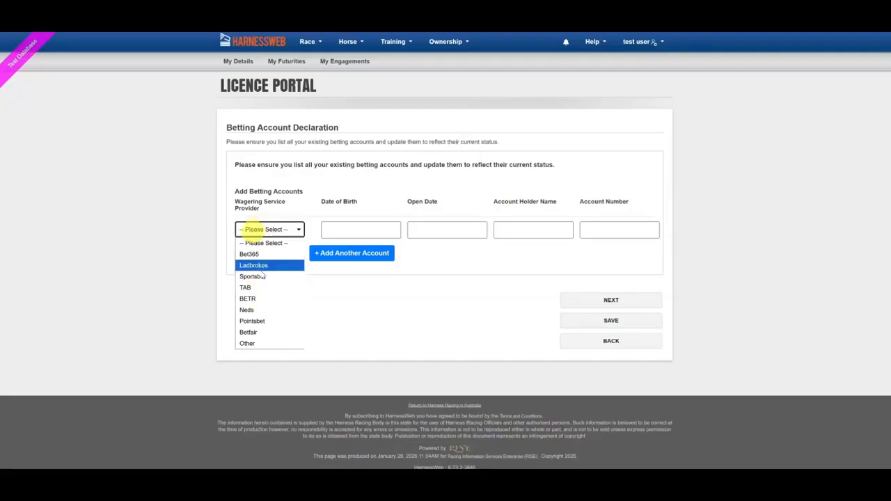
click(251, 309)
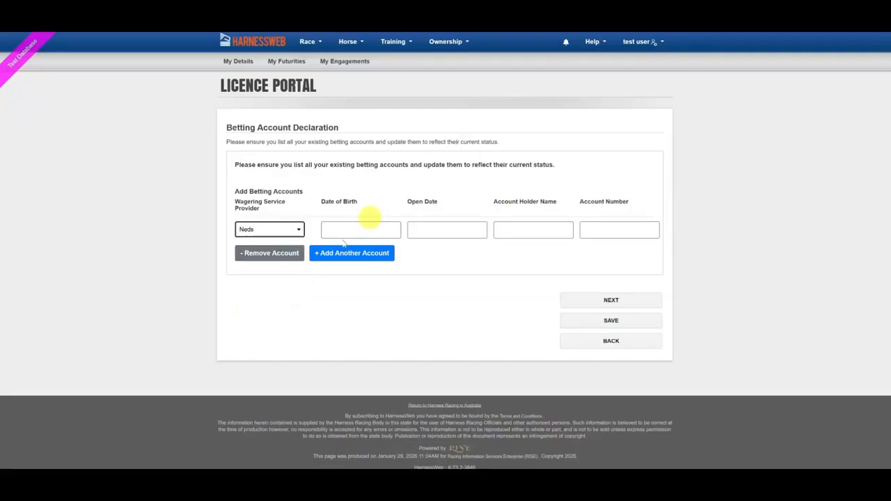
click(347, 230)
click(411, 254)
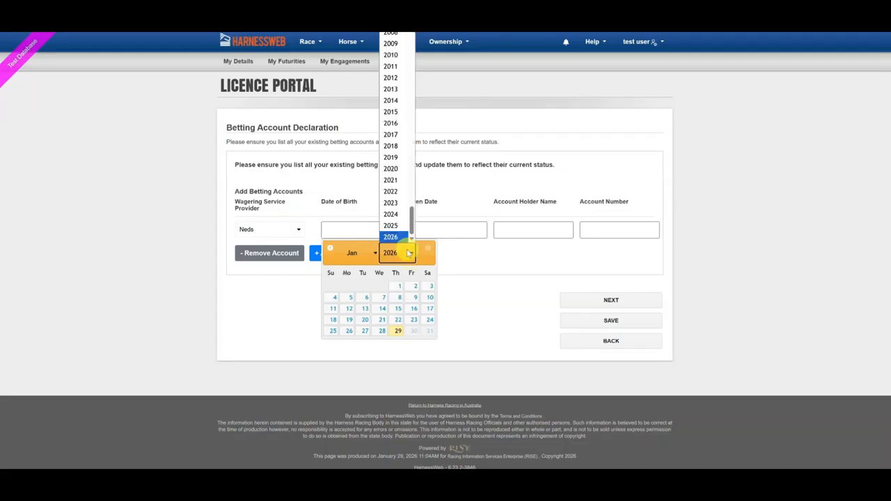
scroll(393, 112, up, 4)
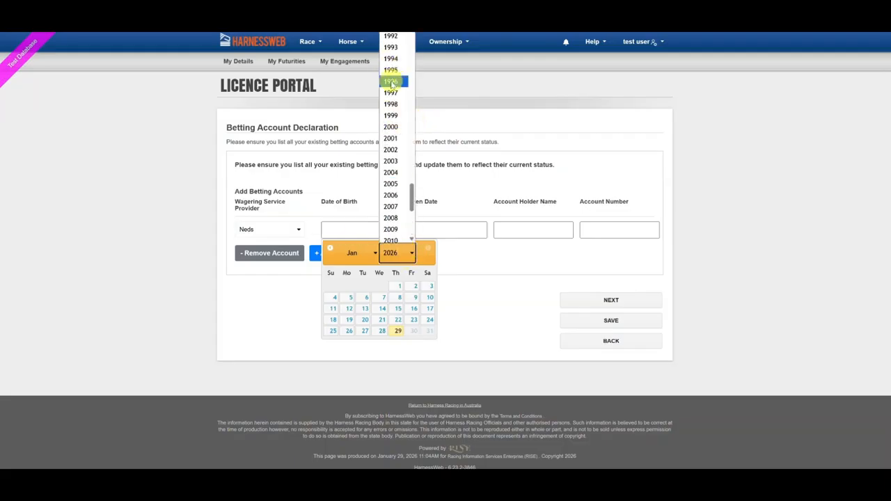
click(390, 81)
click(366, 298)
Set the account open date to 07/01/2026, enter the holder name, and continue to review
click(444, 229)
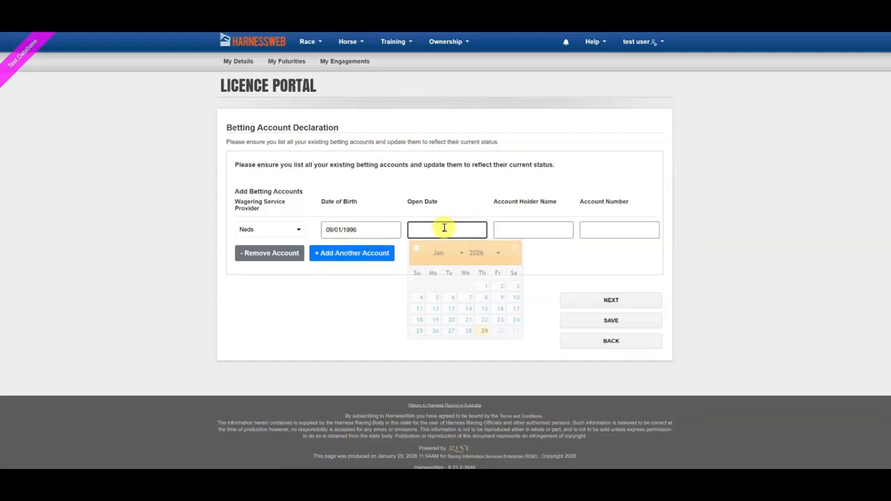
click(470, 297)
click(519, 230)
text(Test USer)
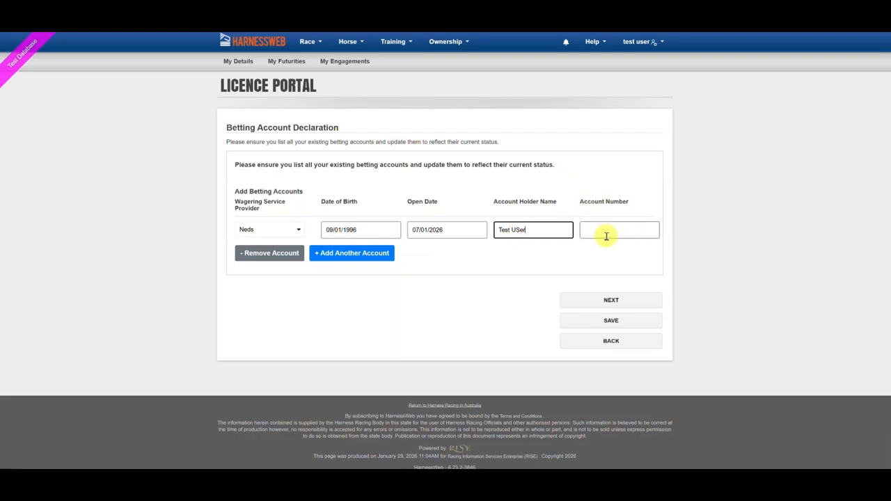
click(600, 305)
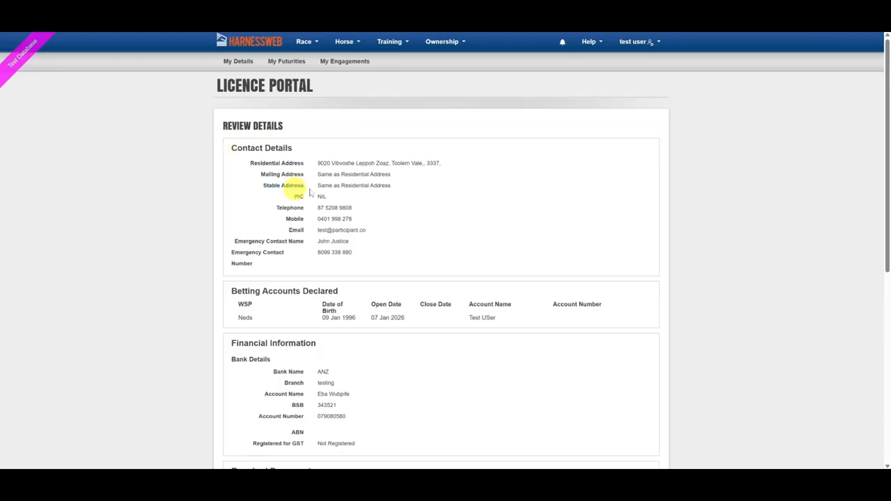
Scroll through the Review Details summary, then save the application as a draft and exit
scroll(380, 247, down, 1)
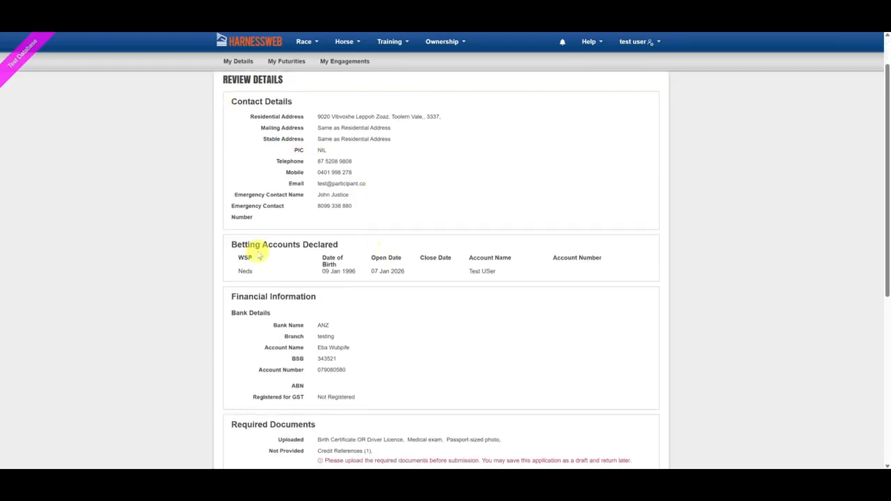
scroll(258, 277, down, 1)
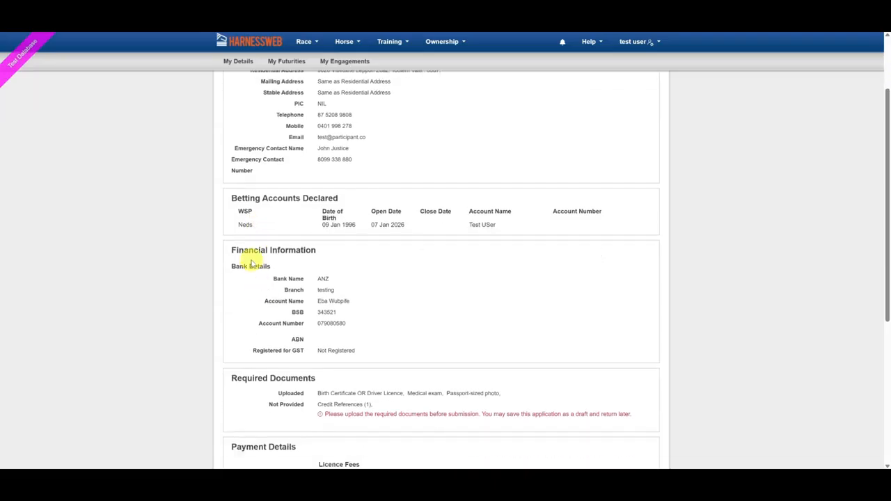
scroll(245, 328, down, 2)
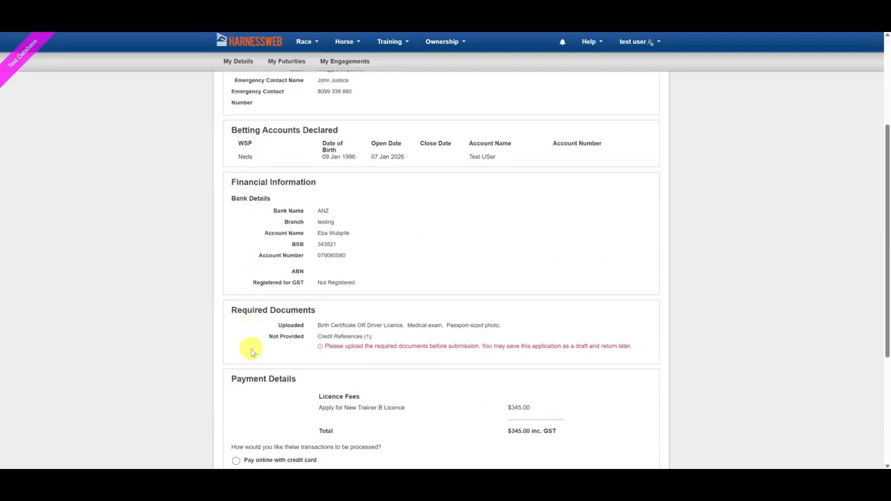
scroll(252, 352, down, 1)
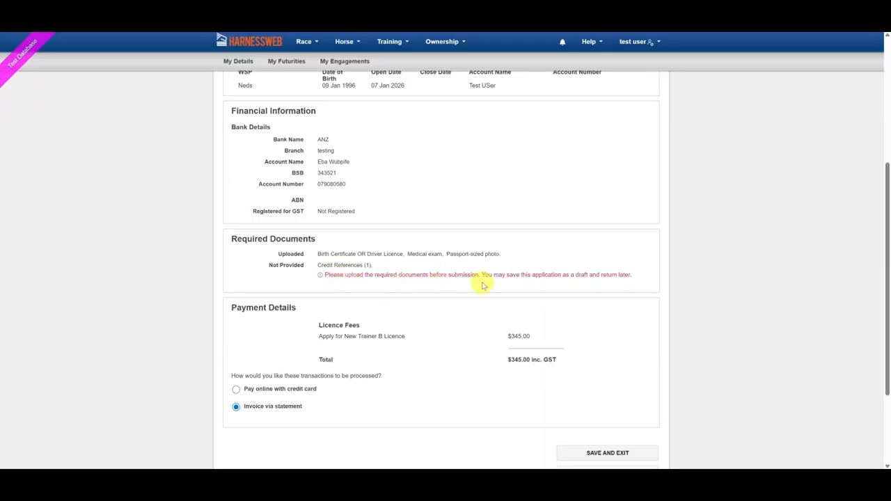
scroll(533, 285, down, 2)
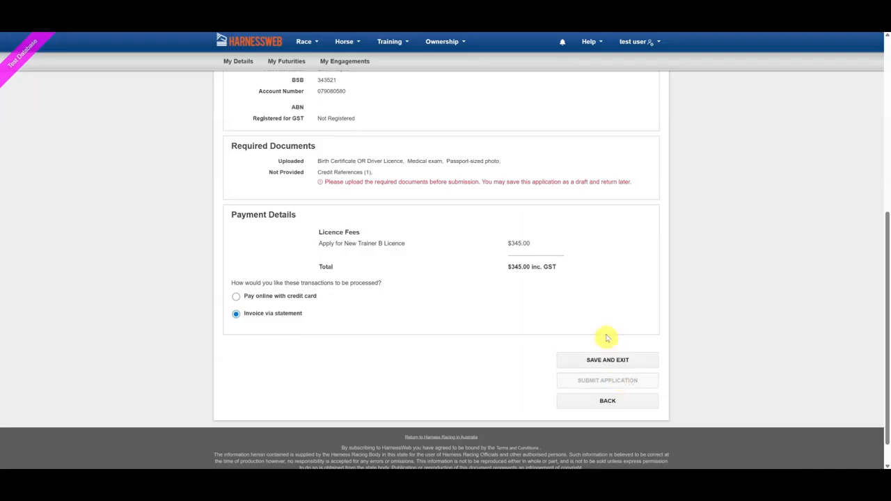
click(606, 361)
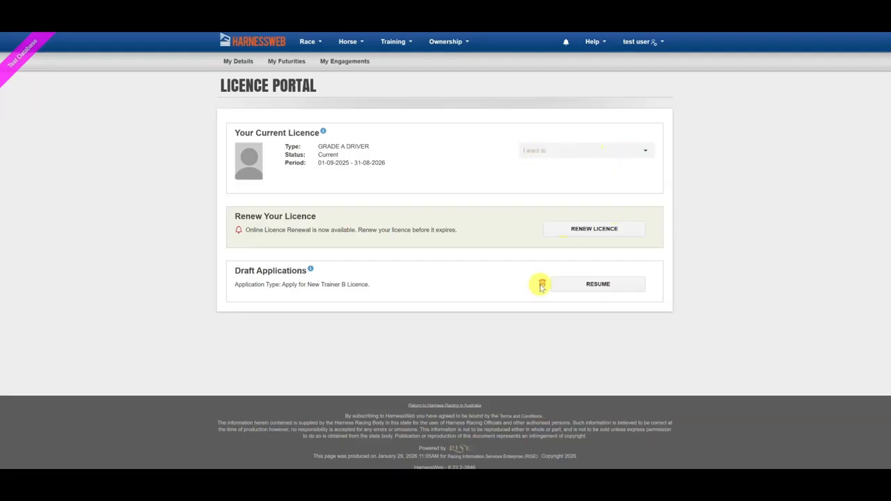
Resume the draft Trainer B application and go back to the Upload Documents step
click(597, 284)
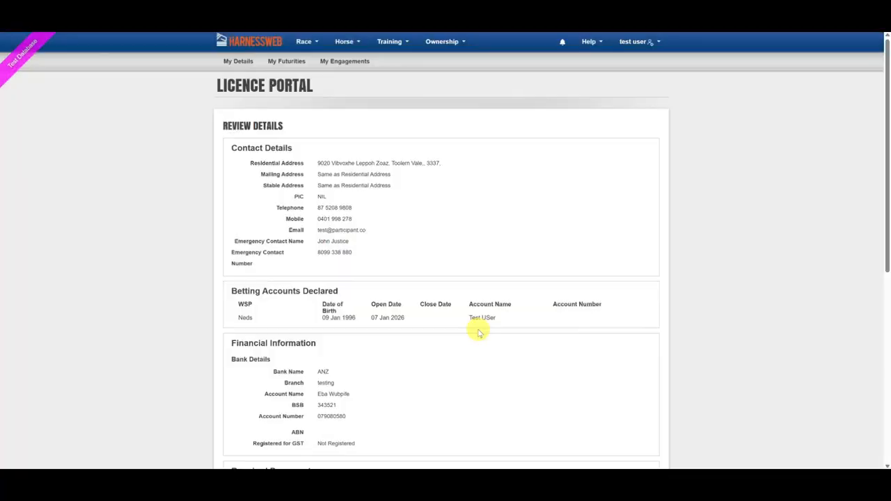
scroll(477, 330, down, 2)
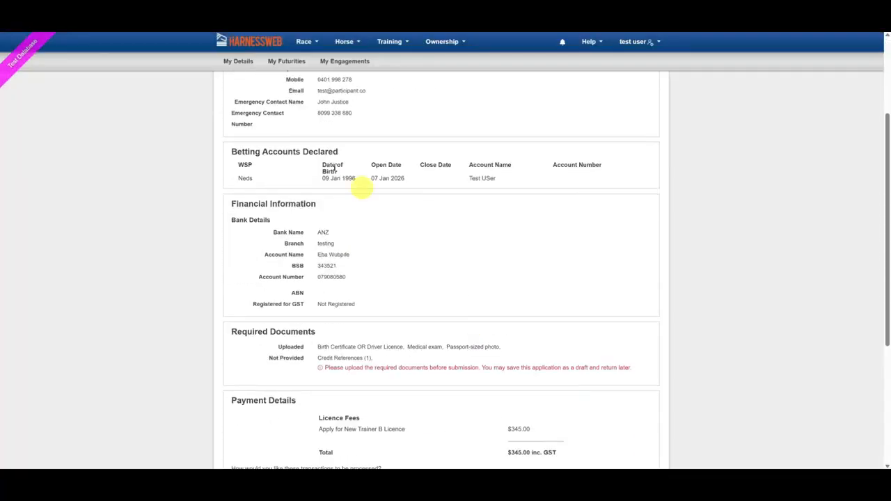
scroll(389, 234, down, 3)
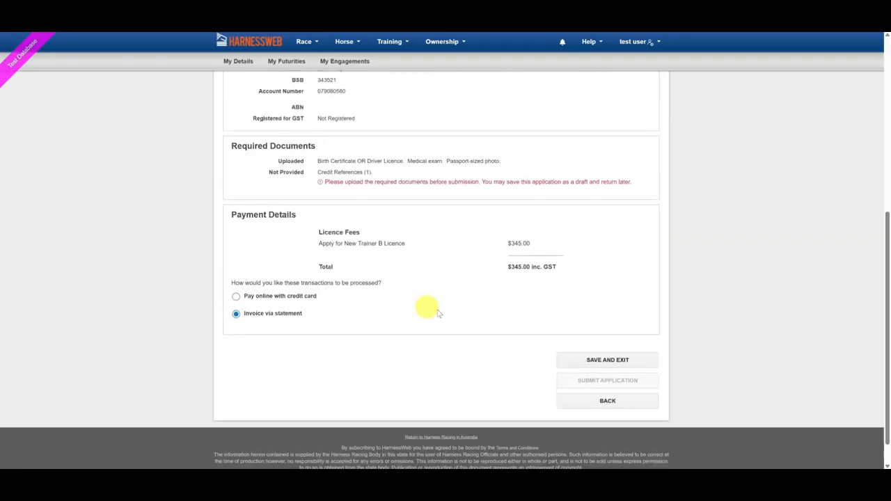
click(606, 403)
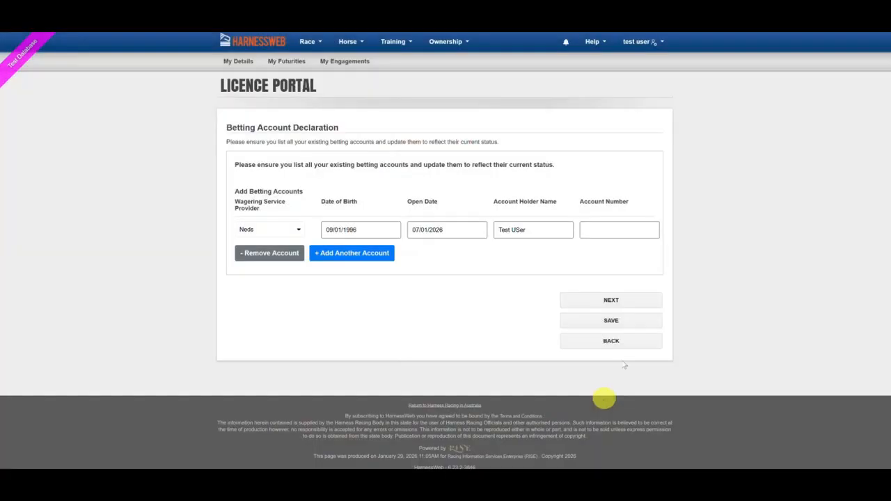
click(616, 342)
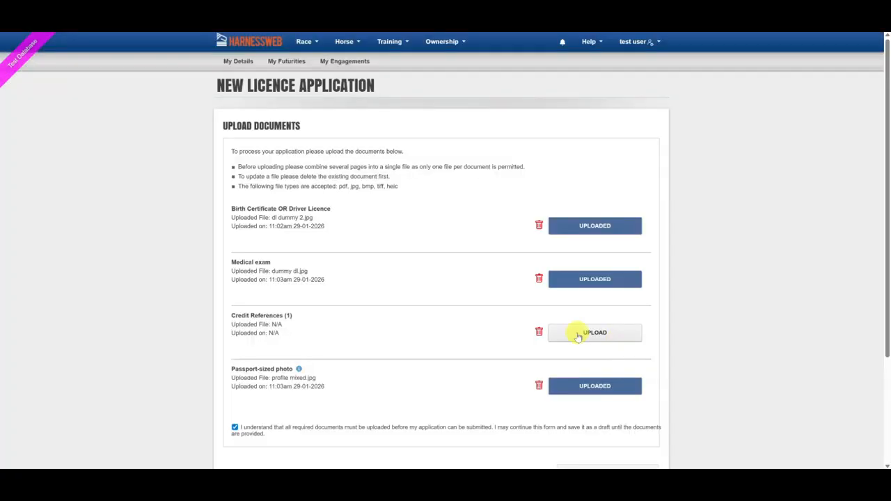
Upload the Credit References document and return to the Review Details page
click(595, 333)
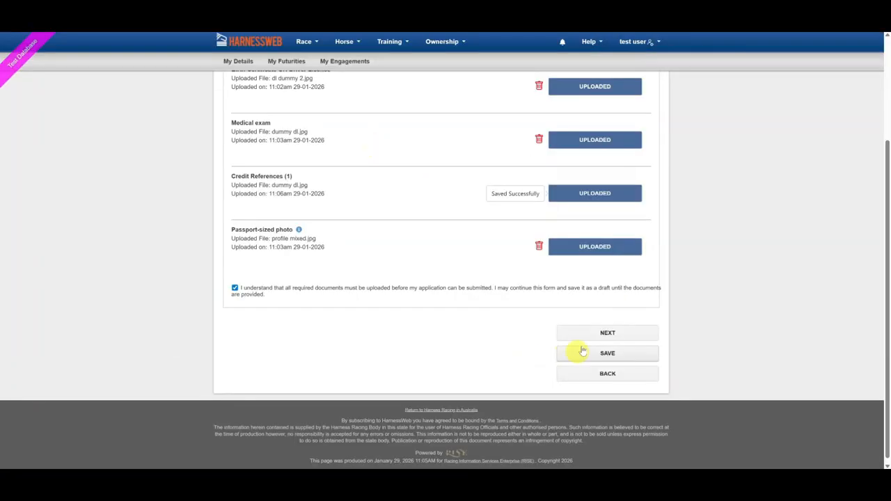
click(584, 332)
click(596, 306)
scroll(596, 309, down, 3)
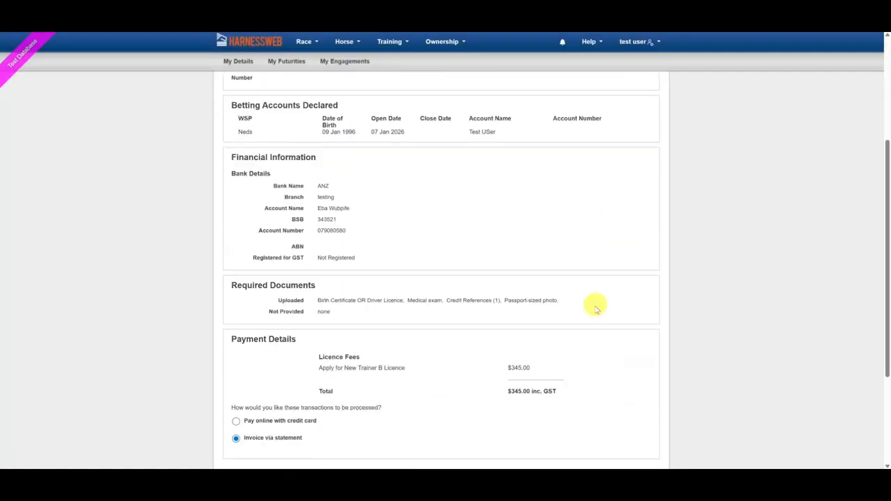
Pay the $345.00 AUD Trainer B licence fee by credit card
scroll(597, 309, down, 3)
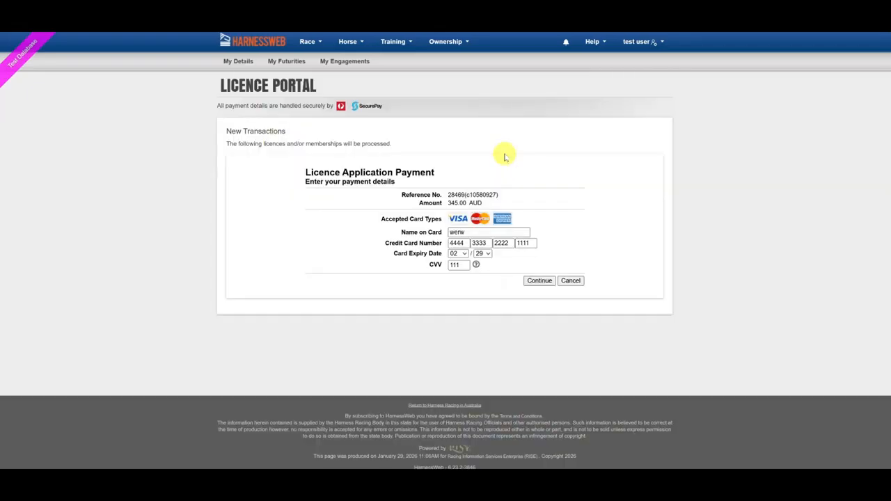
click(539, 281)
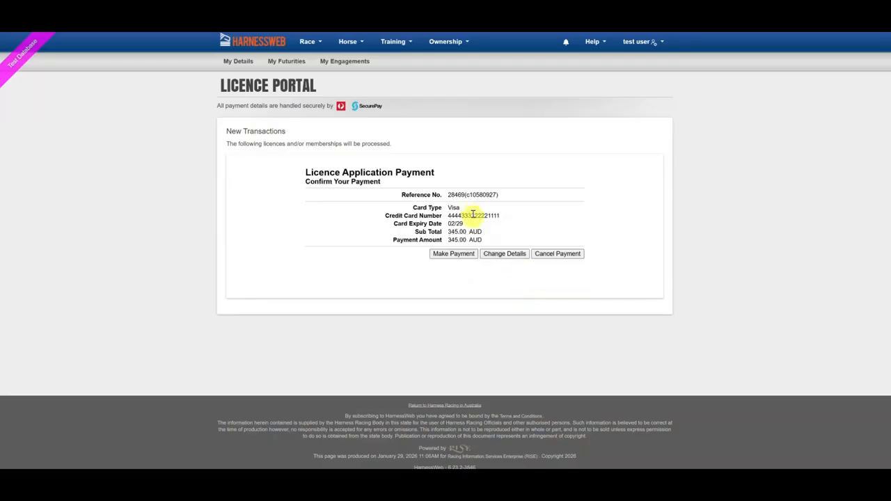
click(456, 253)
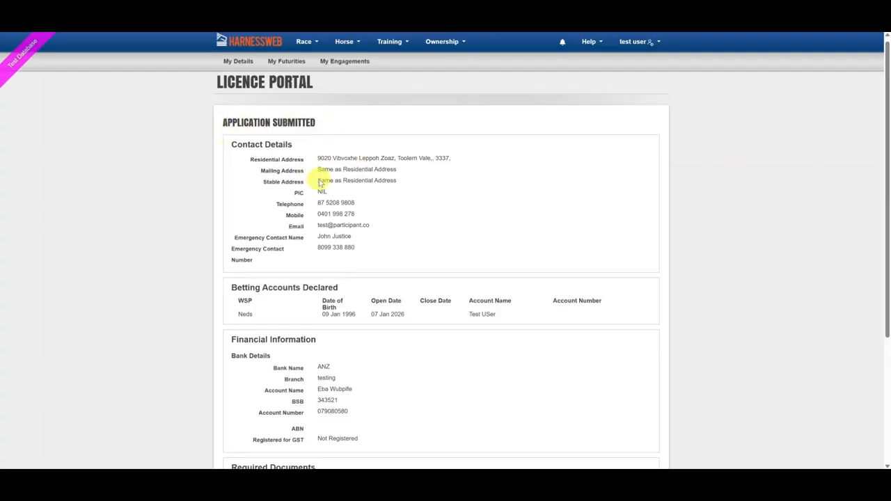
Return to the Licence Portal and open the Pending State Approval application's details
scroll(318, 174, down, 1)
scroll(340, 314, down, 2)
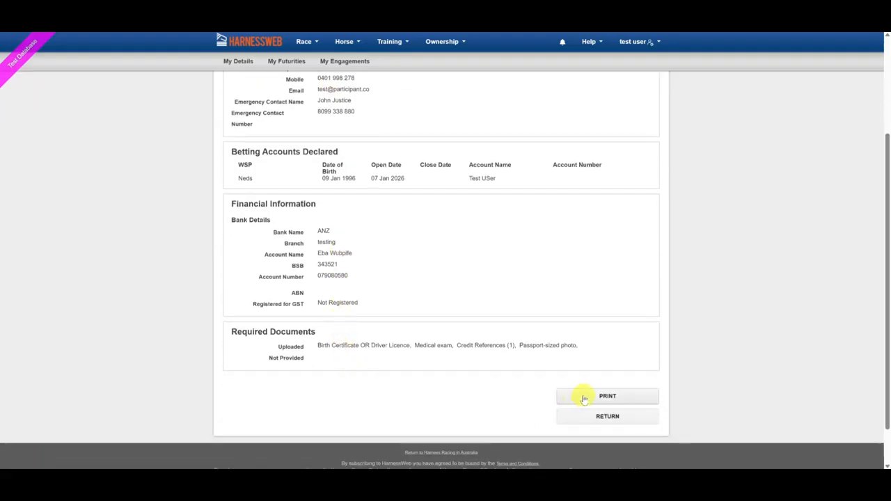
click(589, 421)
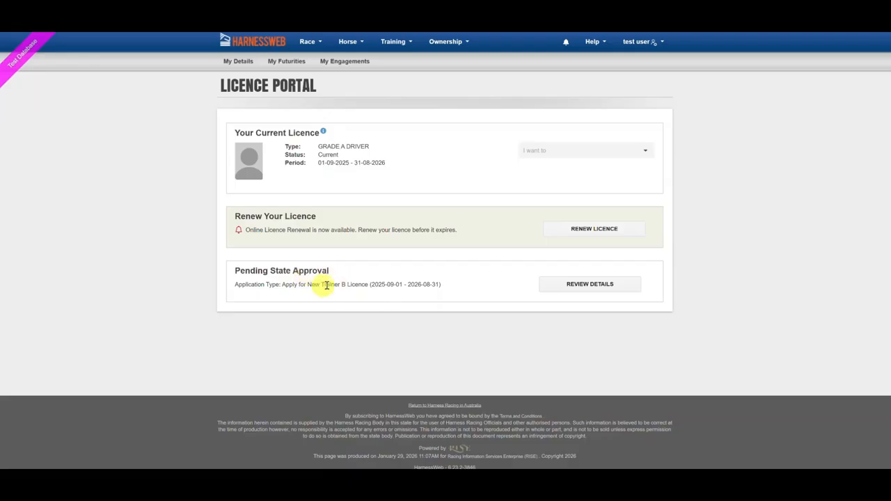
click(566, 284)
scroll(410, 363, down, 2)
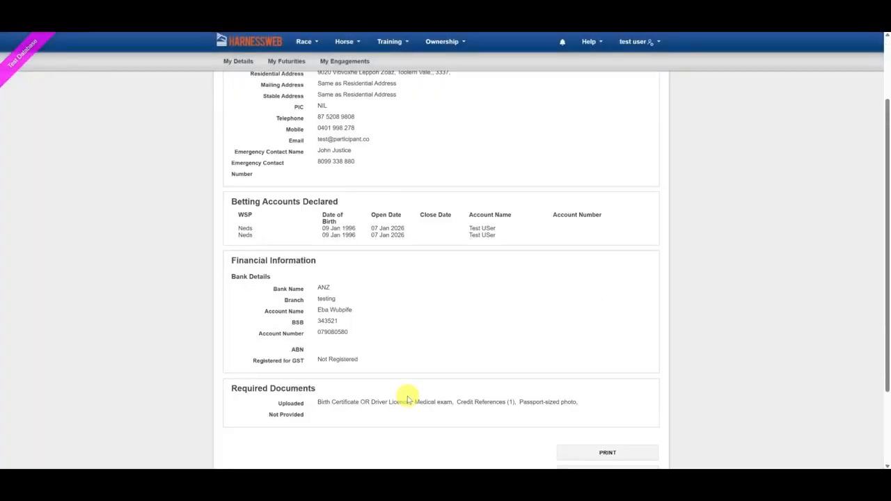